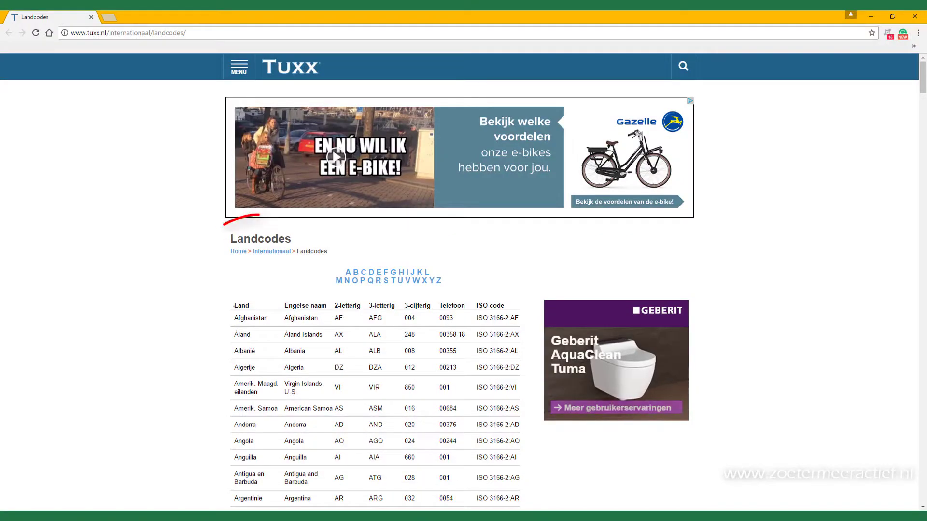
Select the tuxx.nl country codes table, dragging from the 'Land' header across its rows.
{"action": "left_click_drag", "start_coordinate": [233, 305], "coordinate": [496, 458]}
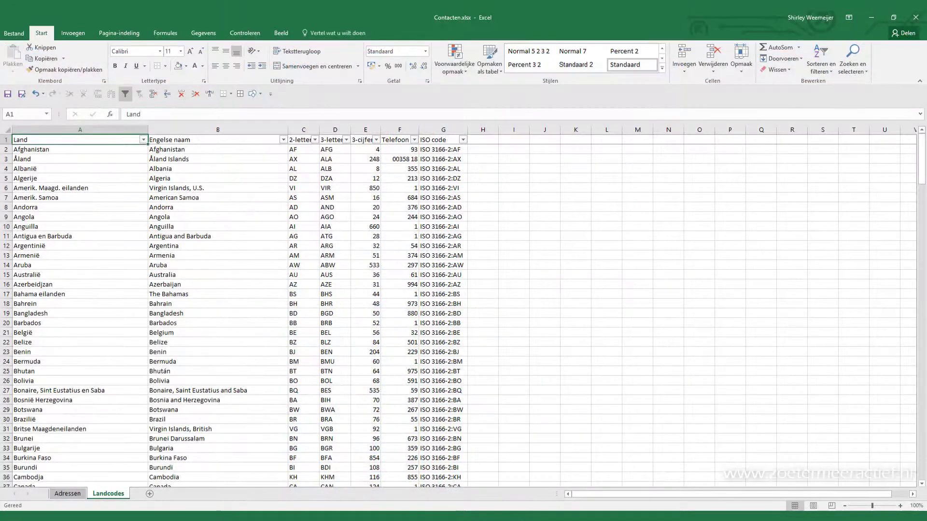
Go to the Adressen sheet and select H2, the first Landnr. cell.
{"action": "scroll", "coordinate": [463, 314], "scroll_direction": "down", "scroll_amount": 2}
{"action": "scroll", "coordinate": [463, 313], "scroll_direction": "down", "scroll_amount": 3}
{"action": "scroll", "coordinate": [464, 314], "scroll_direction": "down", "scroll_amount": 3}
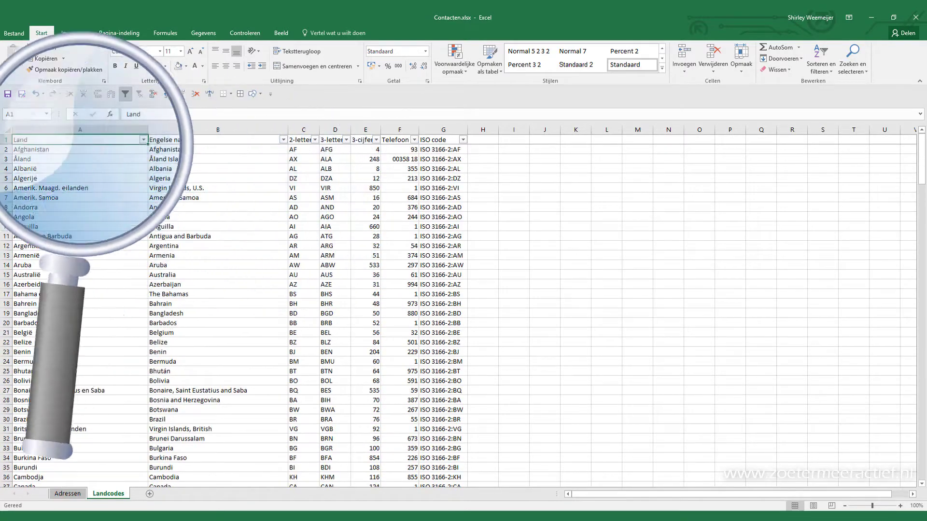
{"action": "left_click", "coordinate": [67, 494]}
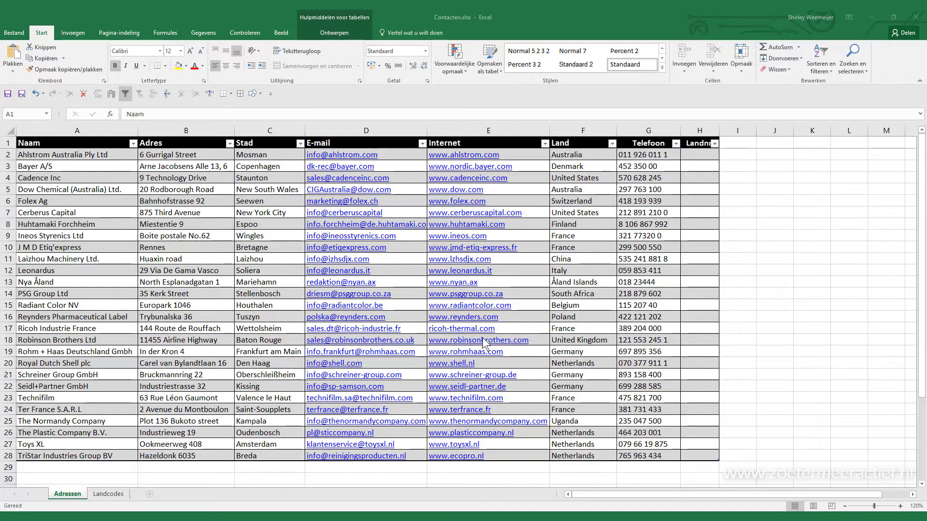
{"action": "left_click", "coordinate": [701, 154]}
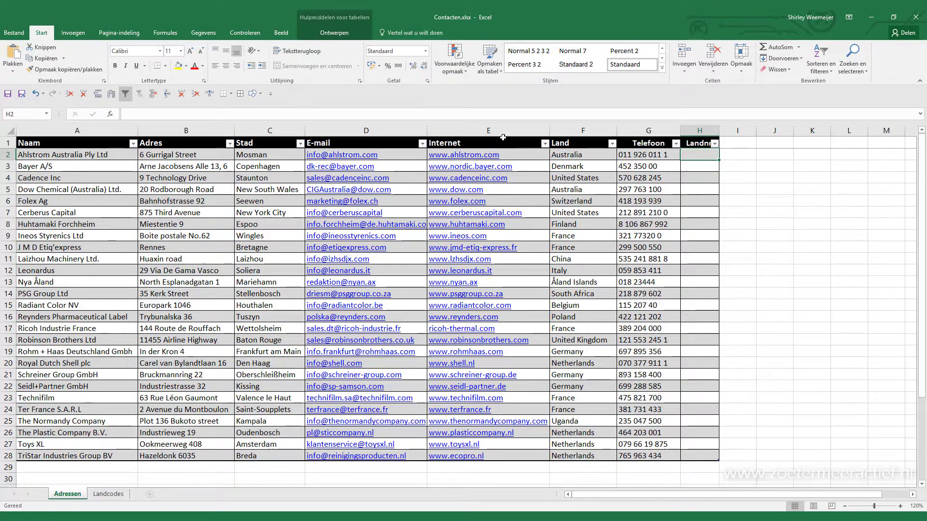
Insert the VERT.ZOEKEN function into H2 from the function list, opening its arguments.
{"action": "left_click", "coordinate": [110, 114]}
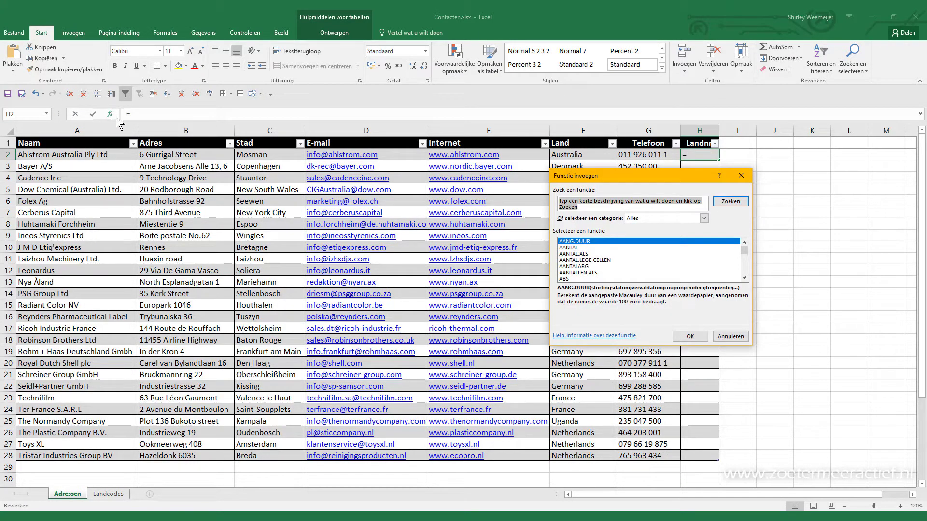
{"action": "left_click", "coordinate": [588, 241]}
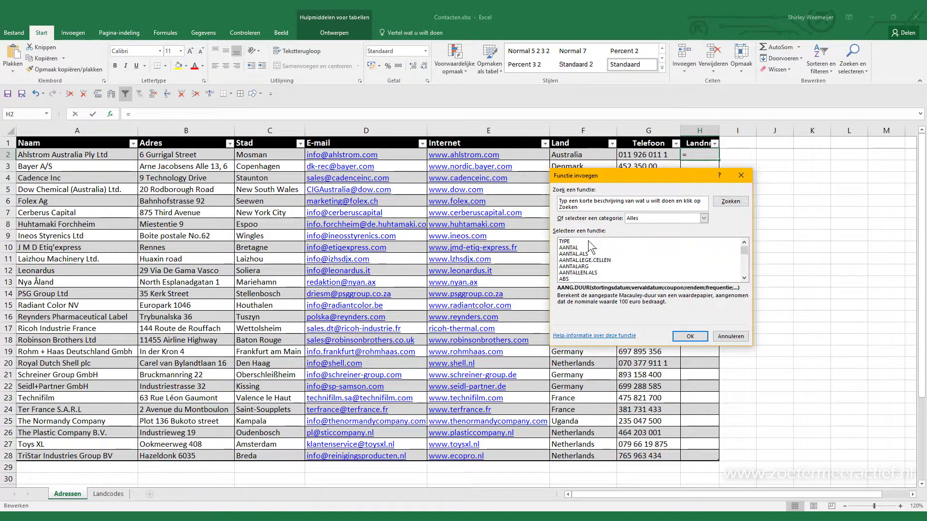
{"action": "key", "text": "v"}
{"action": "scroll", "coordinate": [590, 272], "scroll_direction": "down", "scroll_amount": 2}
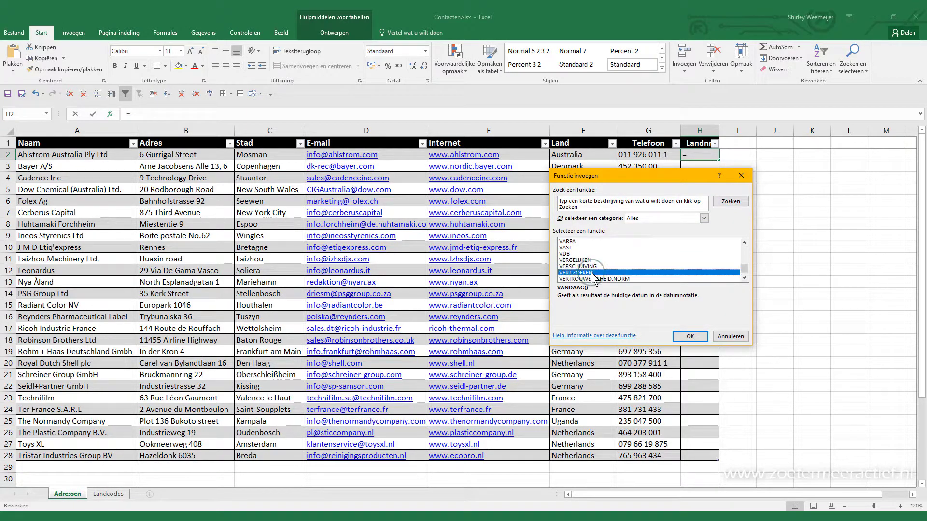
{"action": "left_click", "coordinate": [592, 272]}
{"action": "double_click", "coordinate": [592, 273]}
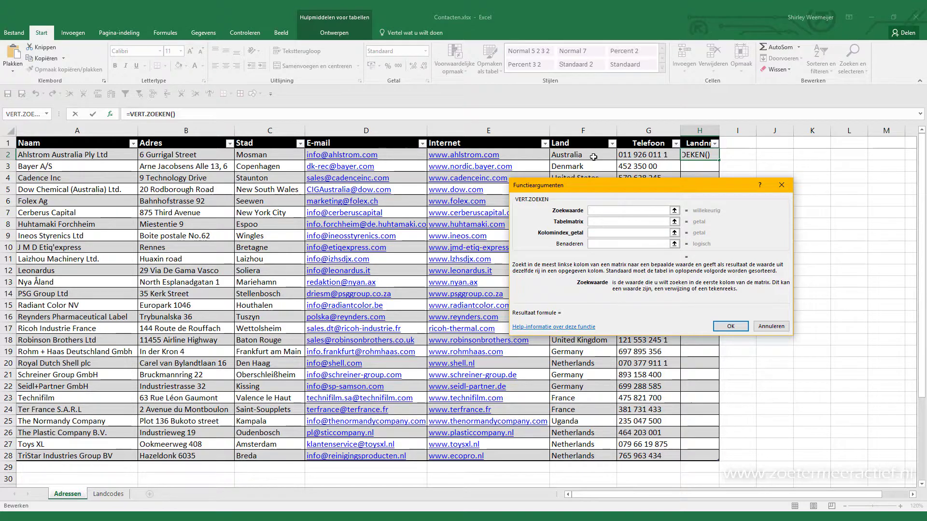
Set Zoekwaarde to F2 and Tabelmatrix to the absolute range Landcodes!$B$1:$G$238.
{"action": "left_click", "coordinate": [593, 157]}
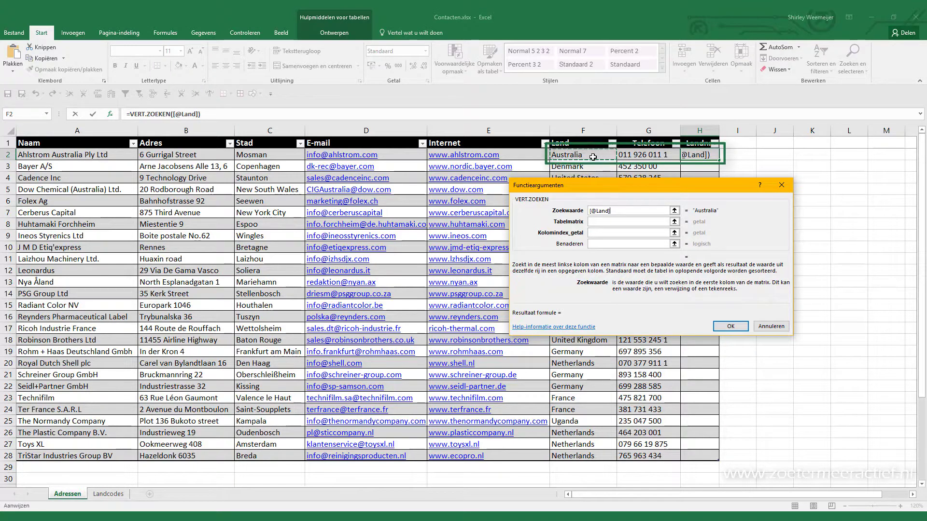
{"action": "left_click", "coordinate": [607, 222]}
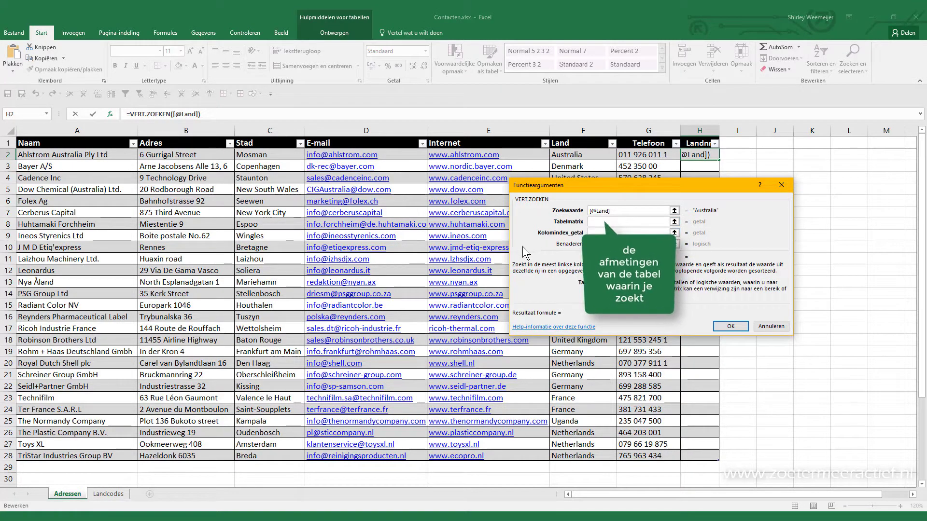
{"action": "left_click", "coordinate": [109, 493]}
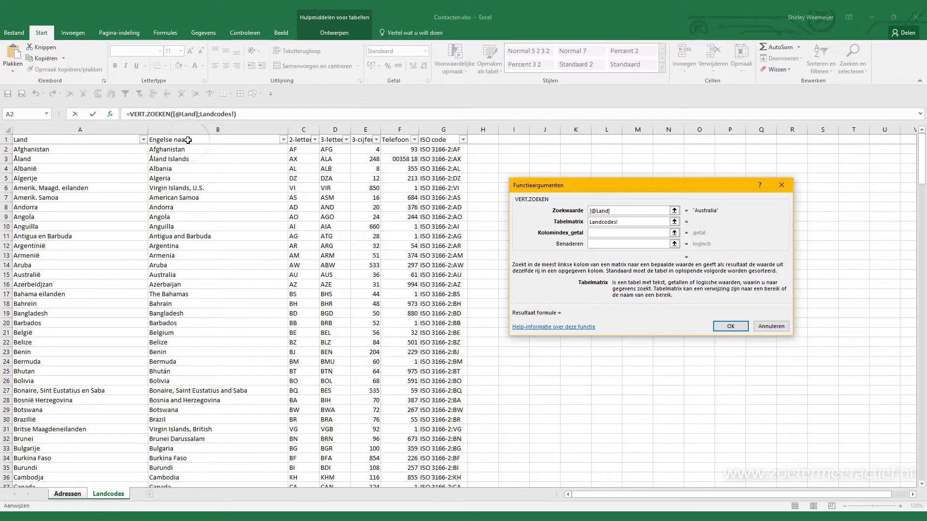
{"action": "left_click_drag", "start_coordinate": [188, 140], "coordinate": [444, 511]}
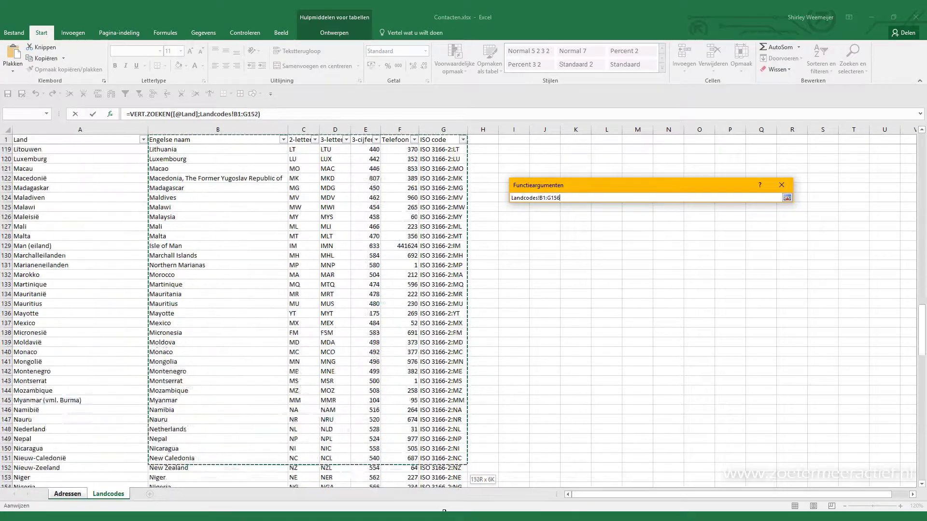
{"action": "left_click_drag", "start_coordinate": [444, 511], "coordinate": [456, 466]}
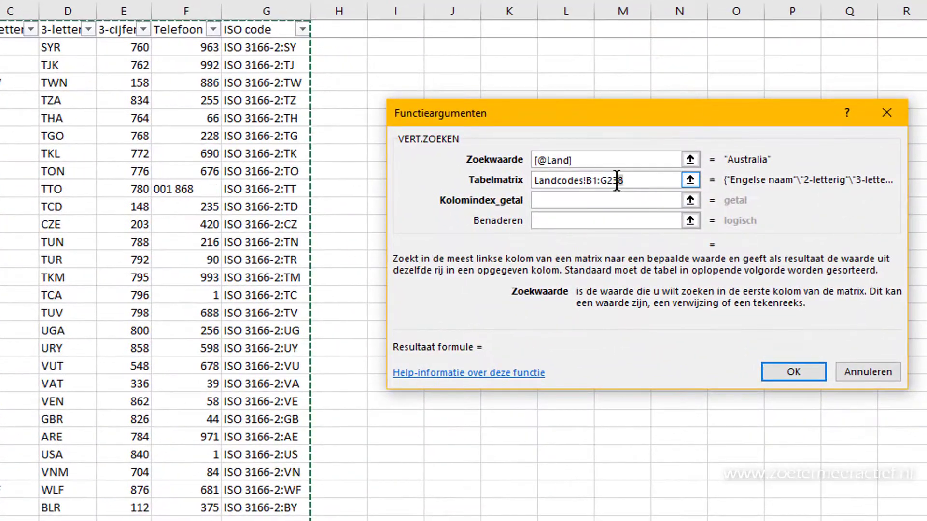
{"action": "left_click_drag", "start_coordinate": [626, 185], "coordinate": [589, 185]}
{"action": "key", "text": "F4"}
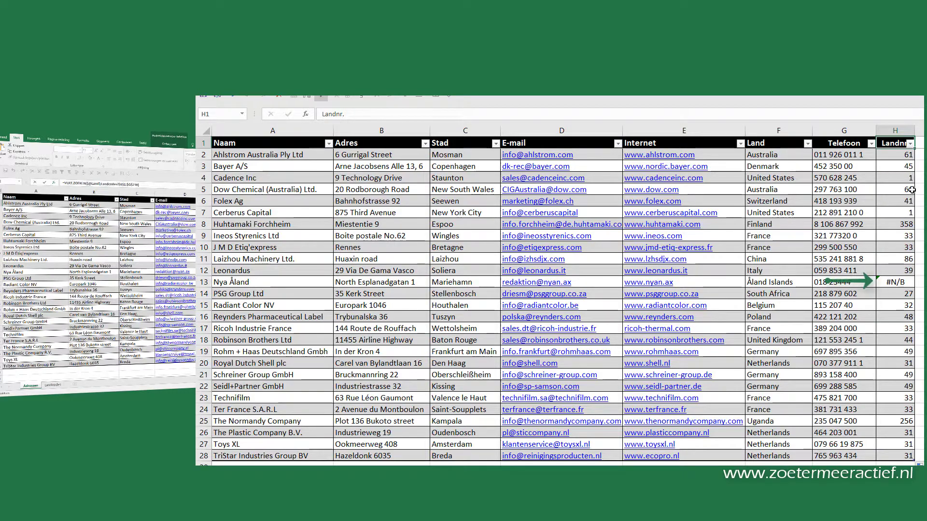
Inspect the Landnr. formula and show the shifted range B12:G252 on Landcodes via the Name Box.
{"action": "left_click", "coordinate": [897, 154]}
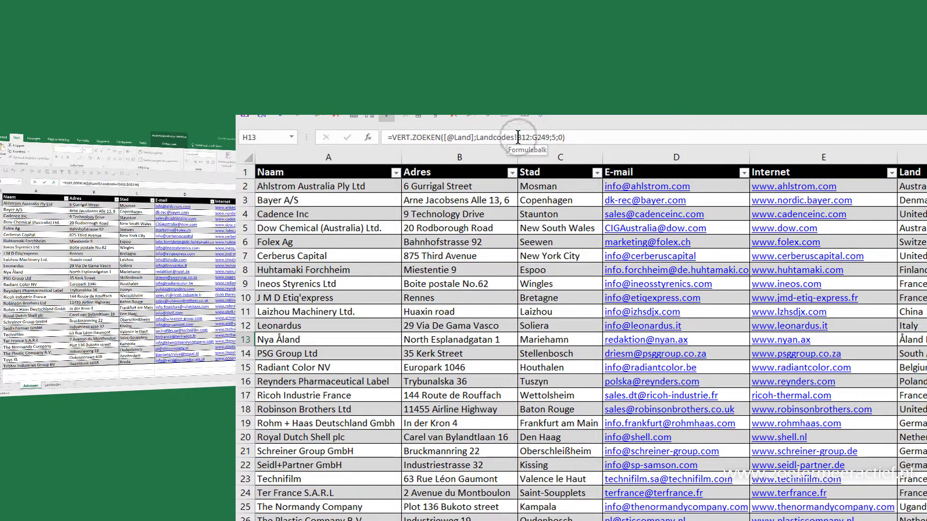
{"action": "left_click_drag", "start_coordinate": [517, 138], "coordinate": [531, 137]}
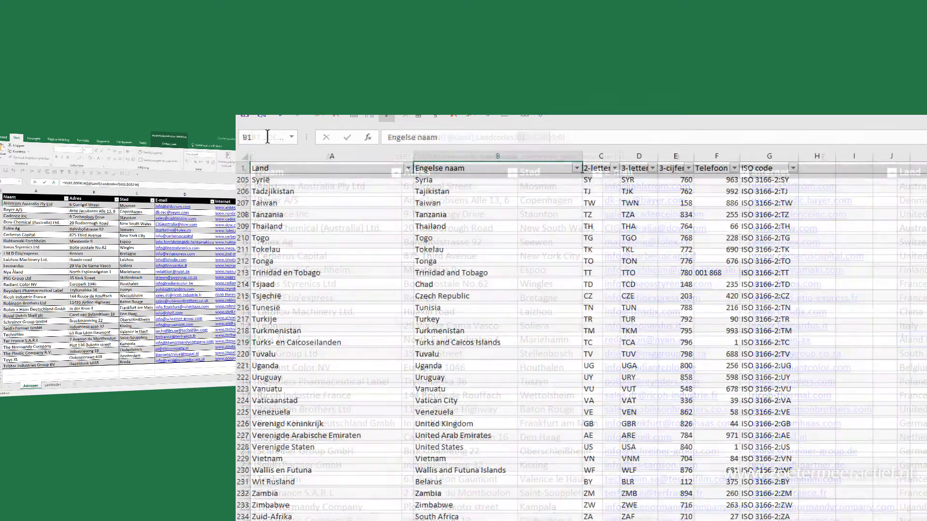
{"action": "left_click", "coordinate": [267, 137]}
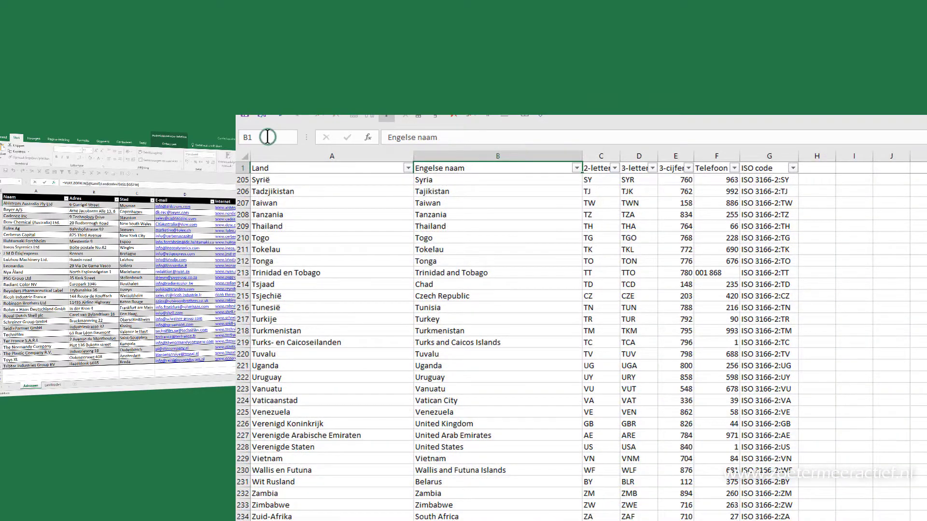
{"action": "type", "text": "B12:G252"}
{"action": "key", "text": "Return"}
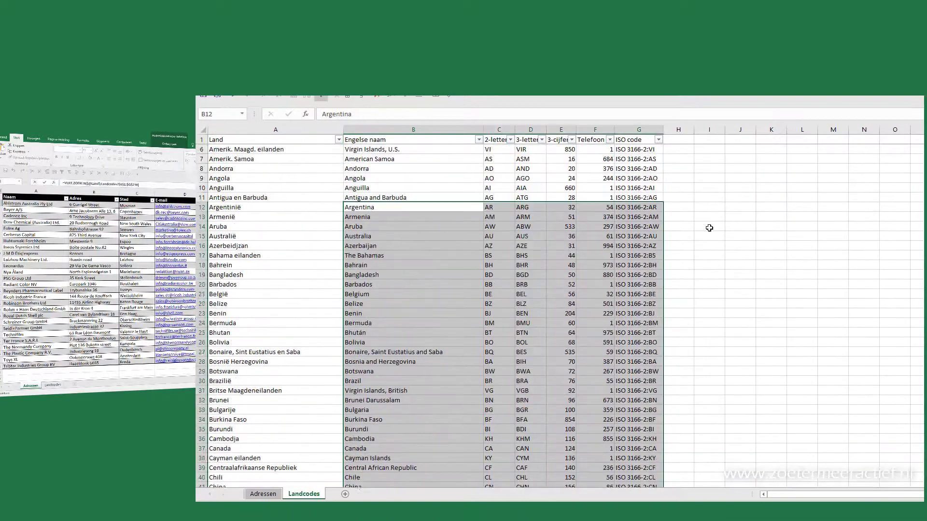
{"action": "scroll", "coordinate": [709, 228], "scroll_direction": "up", "scroll_amount": 1}
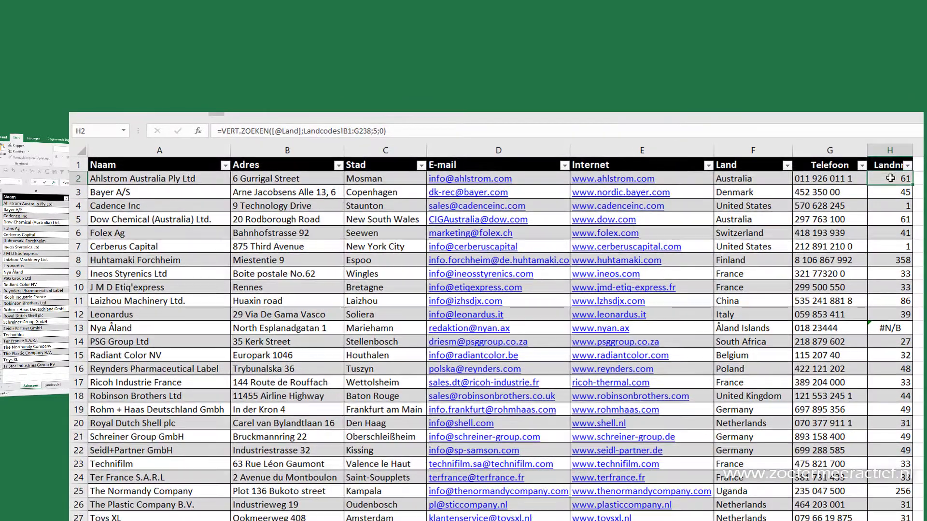
Step through the lookup formulas in H3–H5, then the failing Åland lookup in H13.
{"action": "key", "text": "Down"}
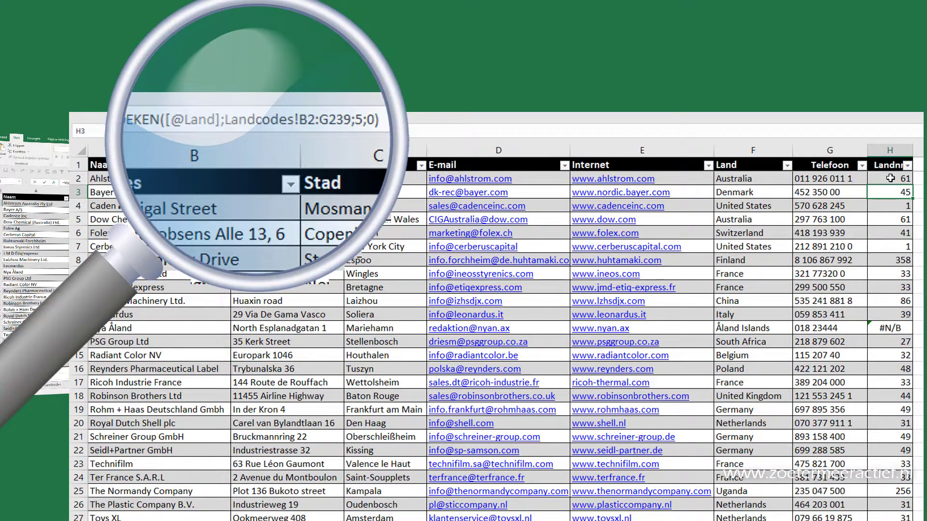
{"action": "key", "text": "Down"}
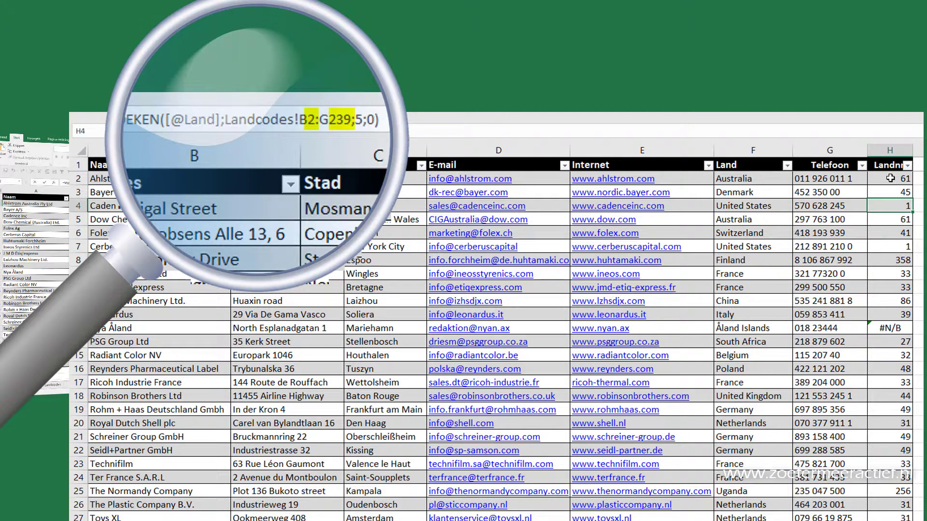
{"action": "key", "text": "Down"}
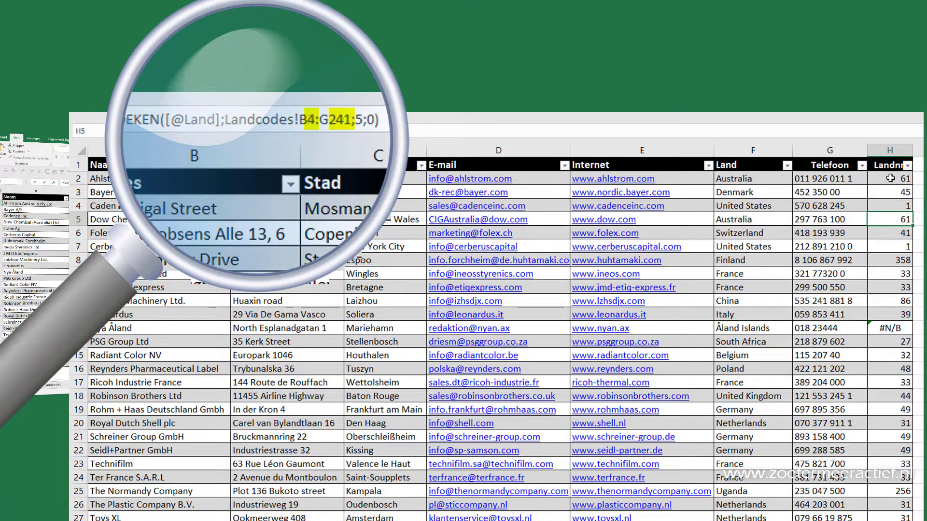
{"action": "left_click", "coordinate": [895, 330]}
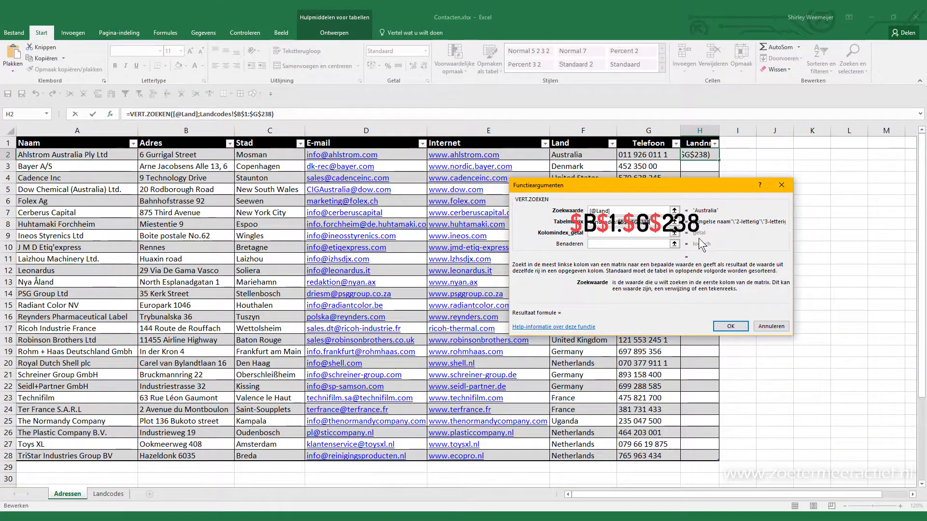
Give VERT.ZOEKEN column index 5 and match type 1, returning 61 for Australia.
{"action": "left_click", "coordinate": [657, 222]}
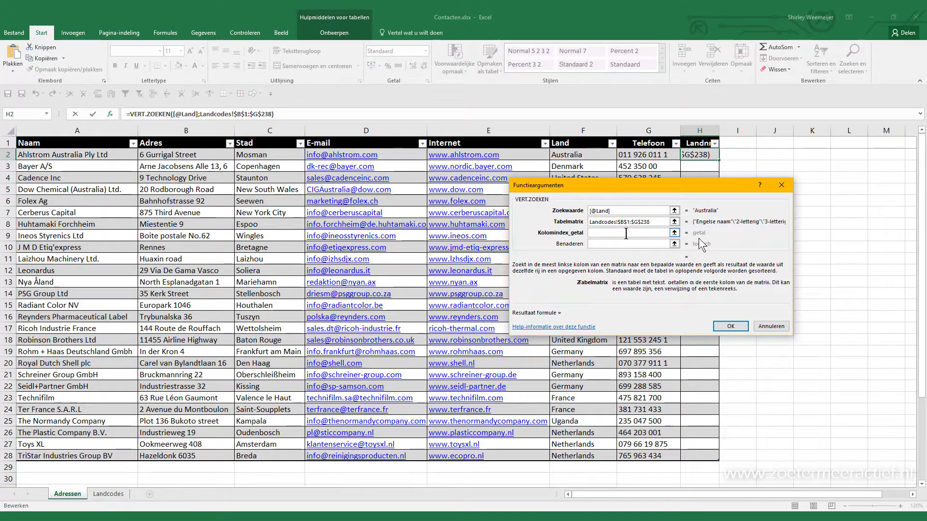
{"action": "left_click", "coordinate": [604, 234]}
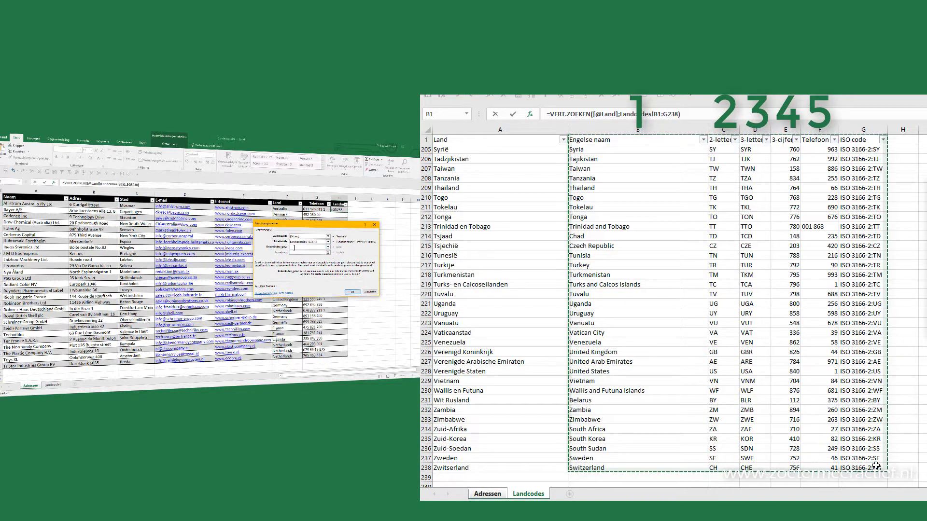
{"action": "type", "text": "5"}
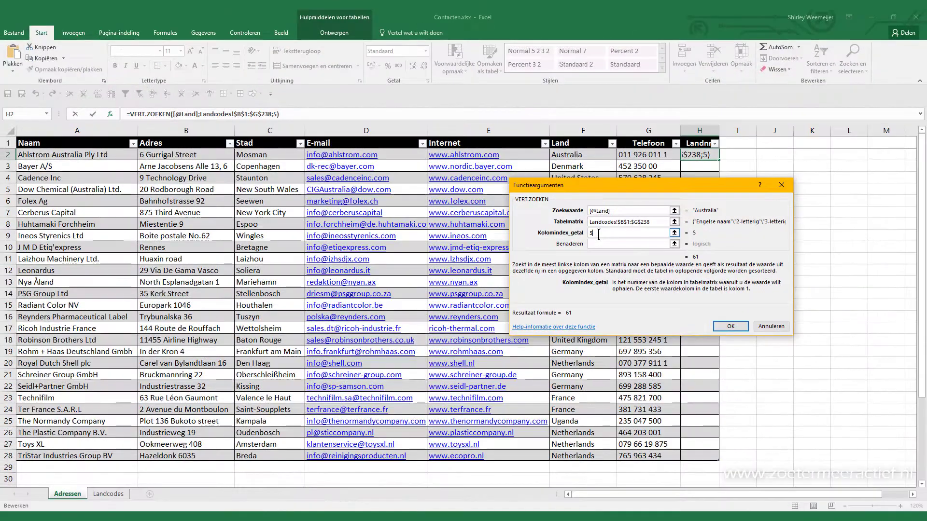
{"action": "left_click", "coordinate": [604, 245]}
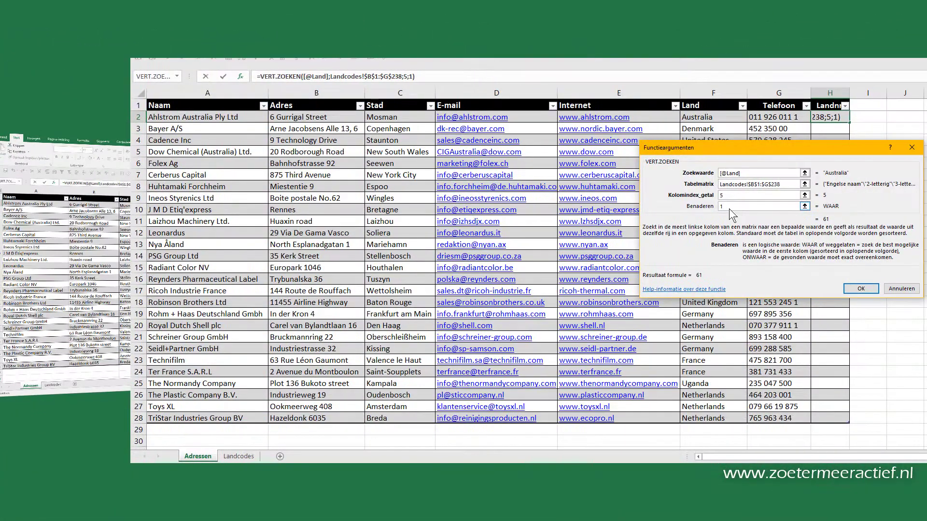
{"action": "left_click", "coordinate": [858, 288]}
Fill the lookup formula down H2:H26 with Ctrl+D, then select the Land names in column F.
{"action": "left_click_drag", "start_coordinate": [840, 118], "coordinate": [841, 414]}
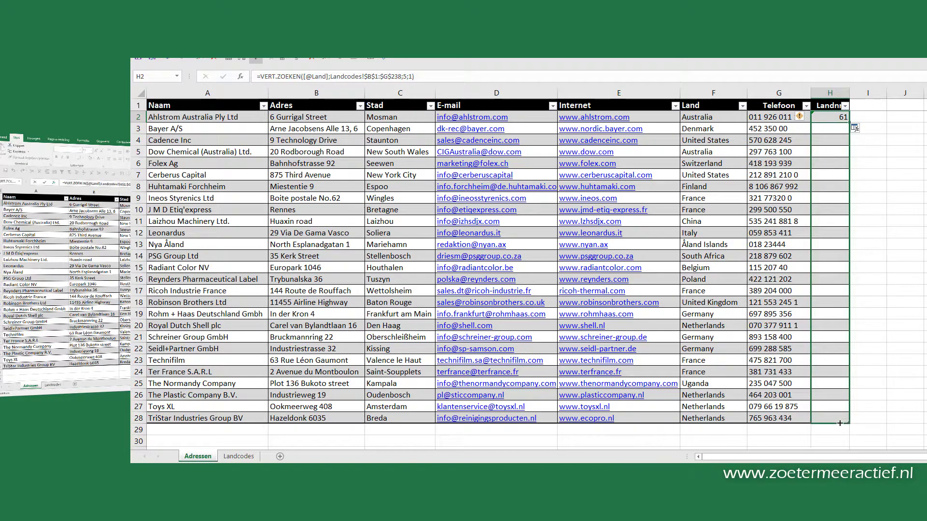
{"action": "key", "text": "ctrl+d"}
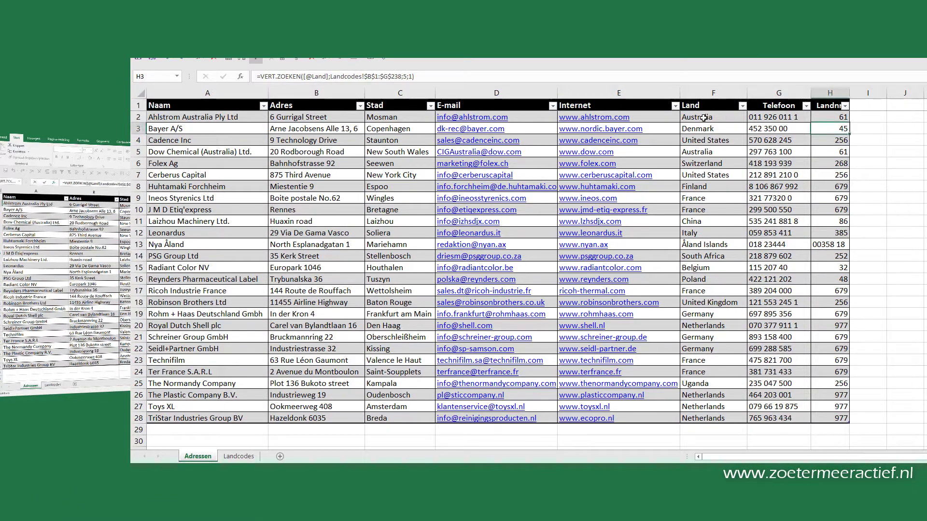
{"action": "left_click_drag", "start_coordinate": [704, 117], "coordinate": [722, 408]}
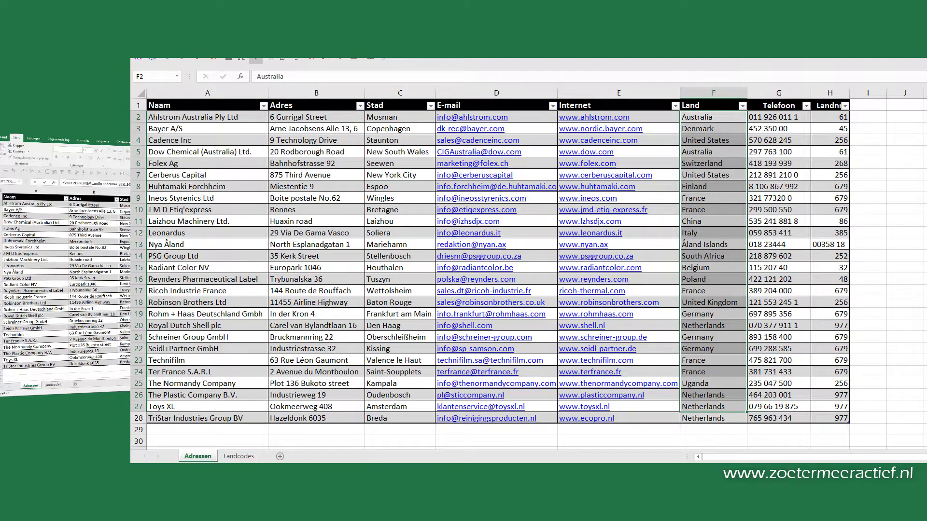
Paste the copied Land names into Landcodes from B2, then select Adressen H2.
{"action": "key", "text": "ctrl+c"}
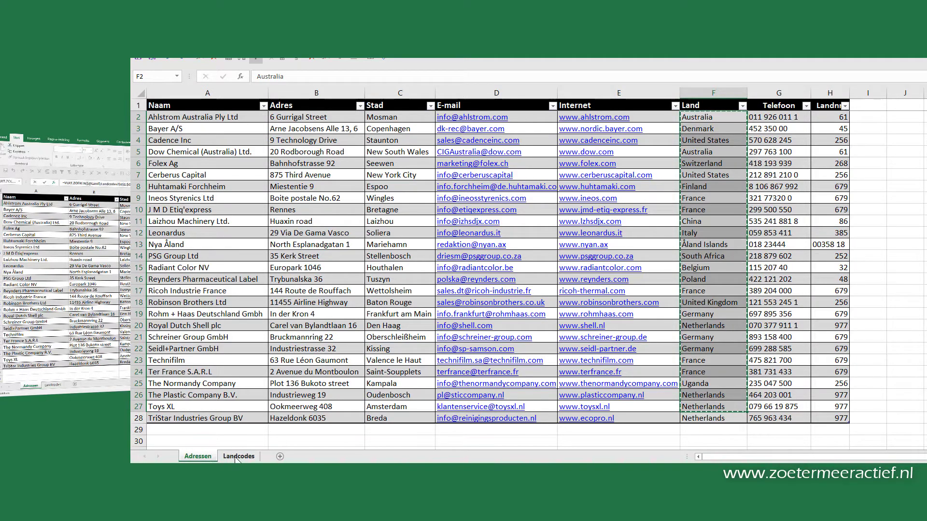
{"action": "left_click", "coordinate": [237, 457]}
{"action": "left_click", "coordinate": [329, 112]}
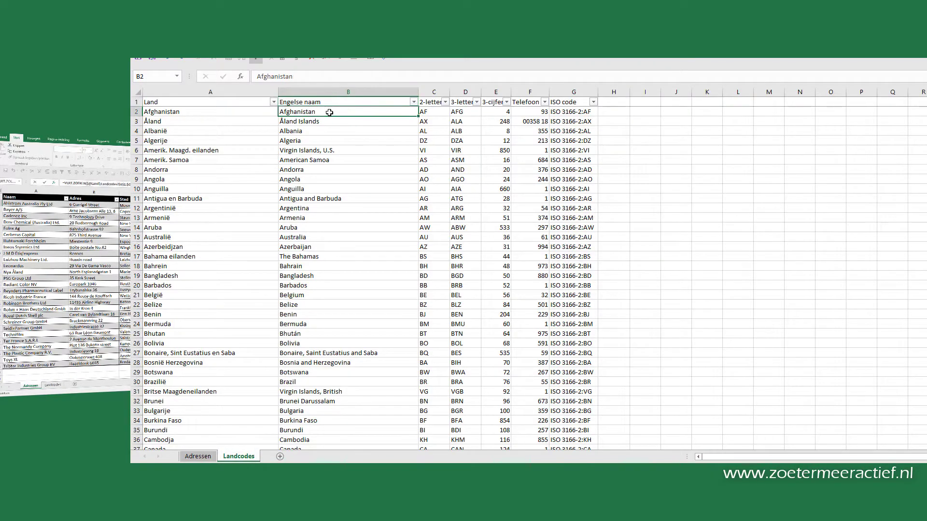
{"action": "key", "text": "ctrl+v"}
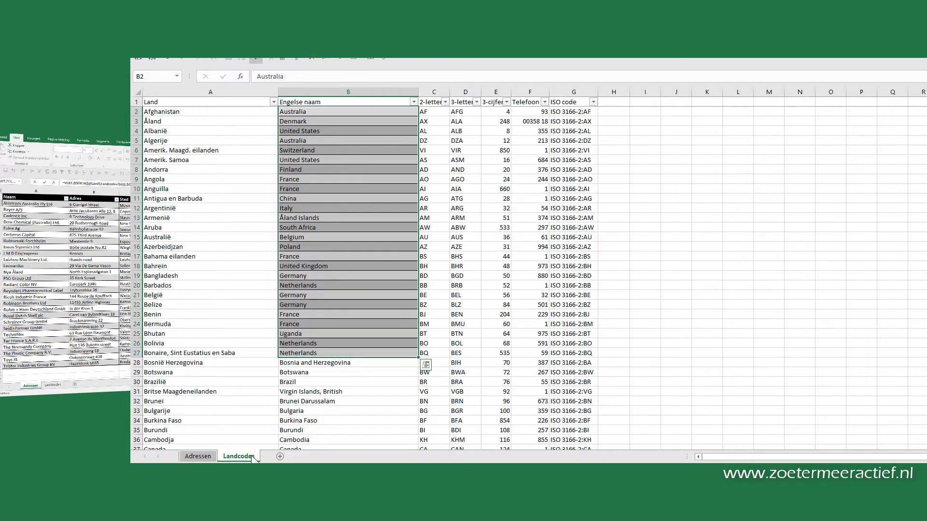
{"action": "left_click", "coordinate": [211, 457]}
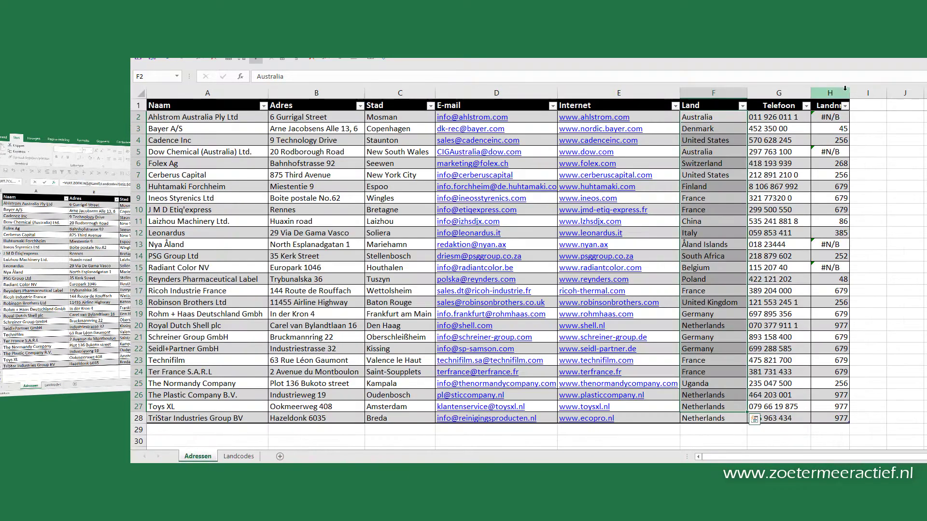
{"action": "left_click", "coordinate": [838, 120]}
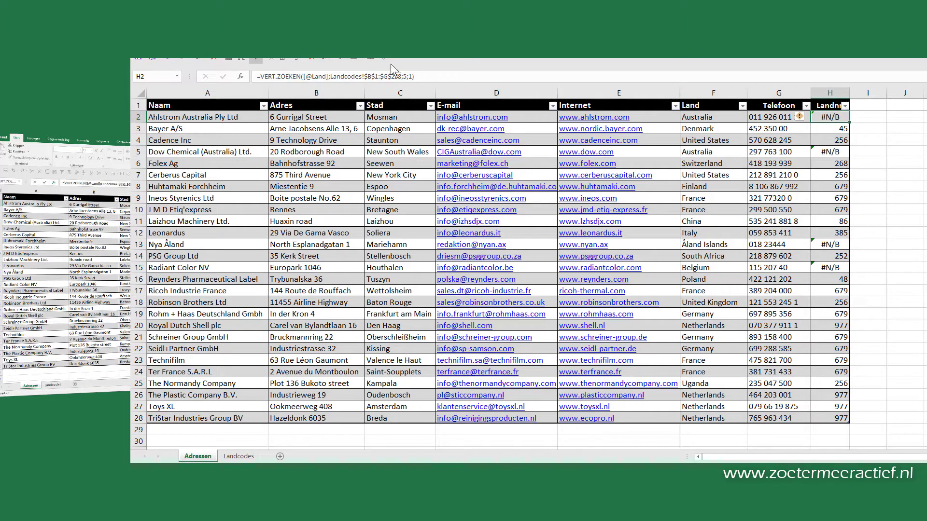
Reselect the Tabelmatrix range starting at B2 and set Benaderen to 0 for exact matching.
{"action": "left_click", "coordinate": [241, 76]}
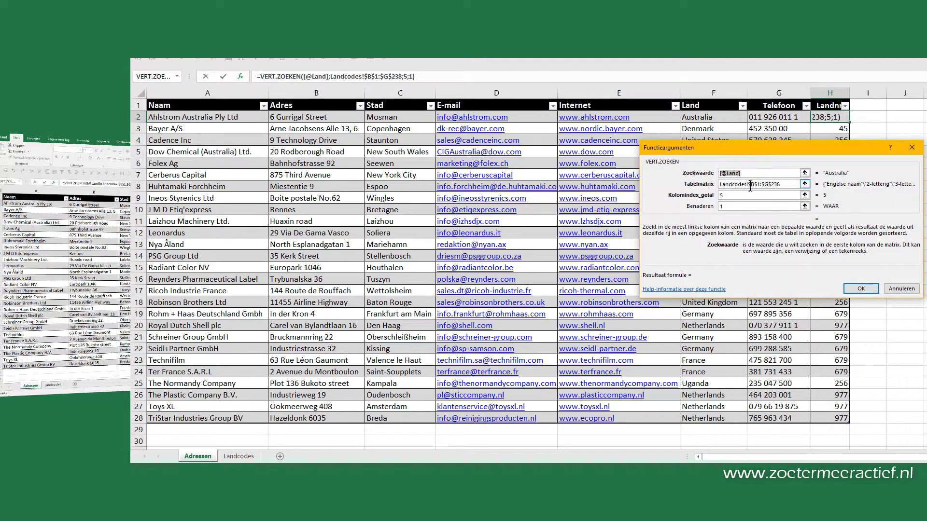
{"action": "left_click", "coordinate": [720, 185]}
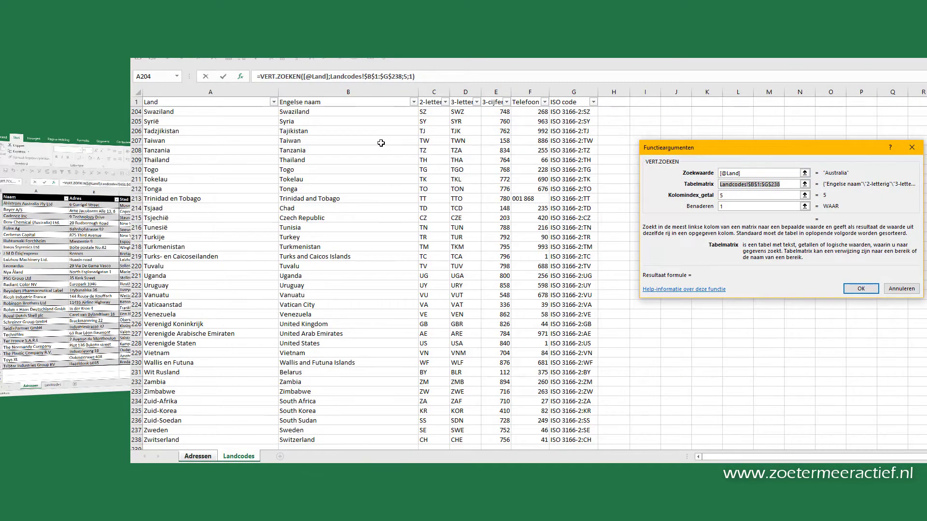
{"action": "scroll", "coordinate": [381, 143], "scroll_direction": "up", "scroll_amount": 8}
{"action": "scroll", "coordinate": [381, 143], "scroll_direction": "up", "scroll_amount": 14}
{"action": "scroll", "coordinate": [381, 142], "scroll_direction": "up", "scroll_amount": 20}
{"action": "scroll", "coordinate": [381, 143], "scroll_direction": "up", "scroll_amount": 13}
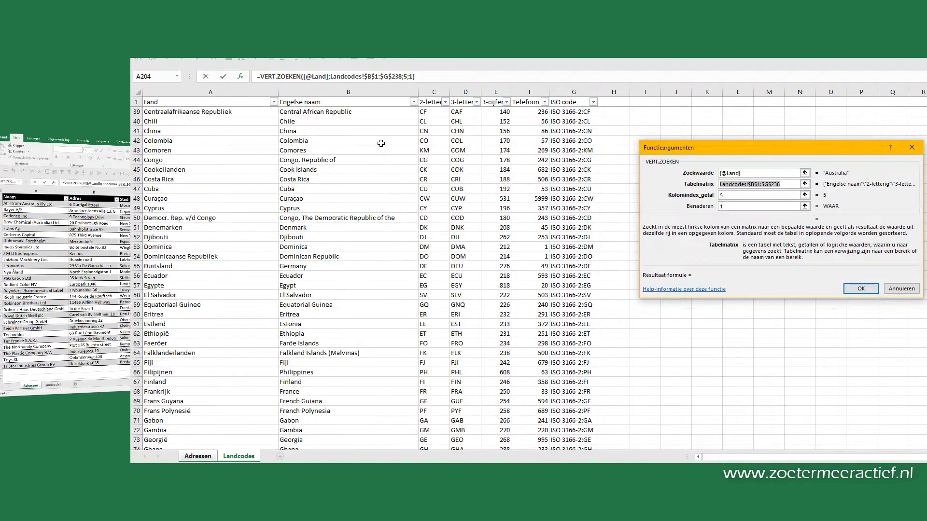
{"action": "scroll", "coordinate": [381, 143], "scroll_direction": "up", "scroll_amount": 11}
{"action": "scroll", "coordinate": [411, 138], "scroll_direction": "up", "scroll_amount": 2}
{"action": "left_click", "coordinate": [312, 111]}
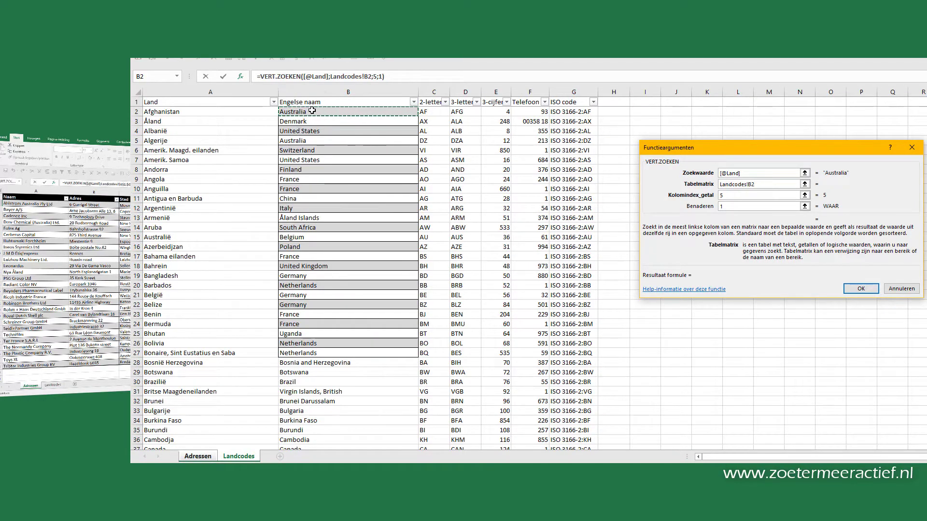
{"action": "mouse_move", "coordinate": [313, 110]}
{"action": "left_mouse_down"}
{"action": "mouse_move", "coordinate": [426, 118]}
{"action": "mouse_move", "coordinate": [532, 140]}
{"action": "left_mouse_up"}
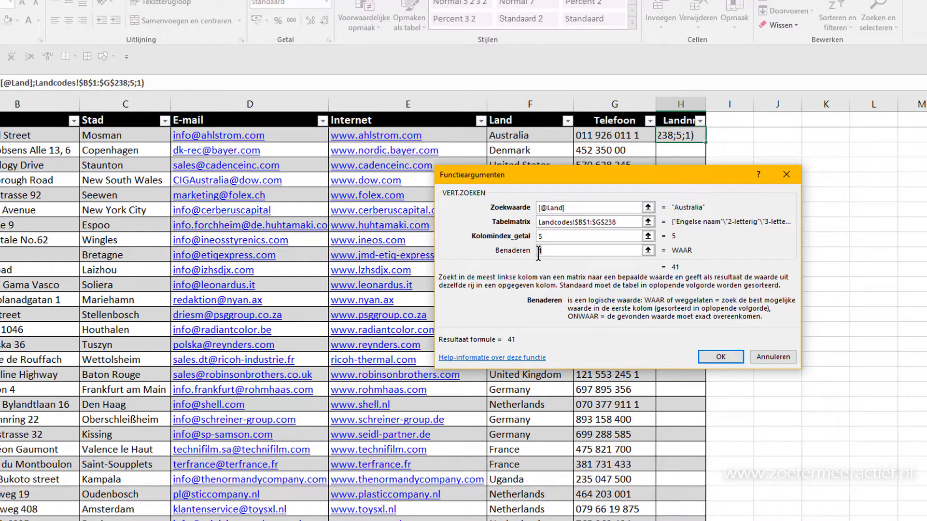
{"action": "type", "text": "0"}
{"action": "left_click", "coordinate": [708, 365]}
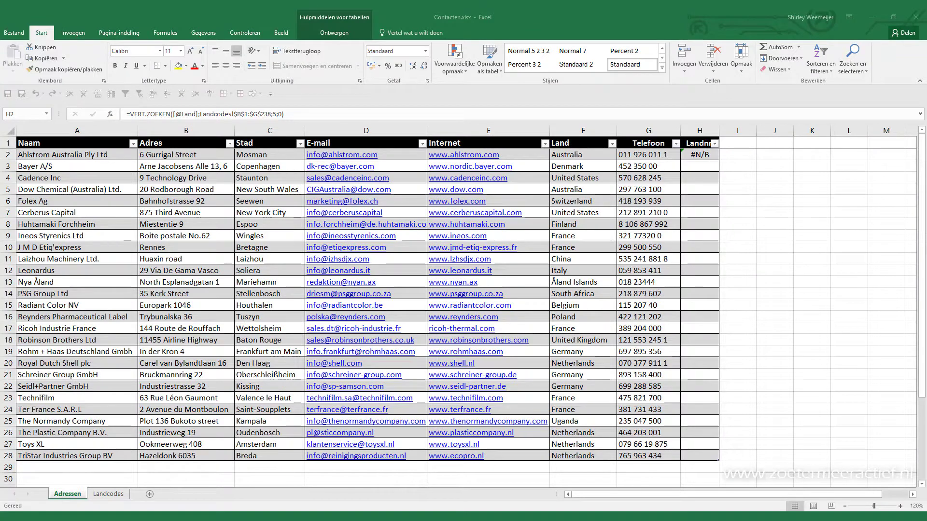
Enter =B15=Adressen!F2 in Landcodes H15 to compare the two Australia entries.
{"action": "key", "text": "ctrl+Page_Down"}
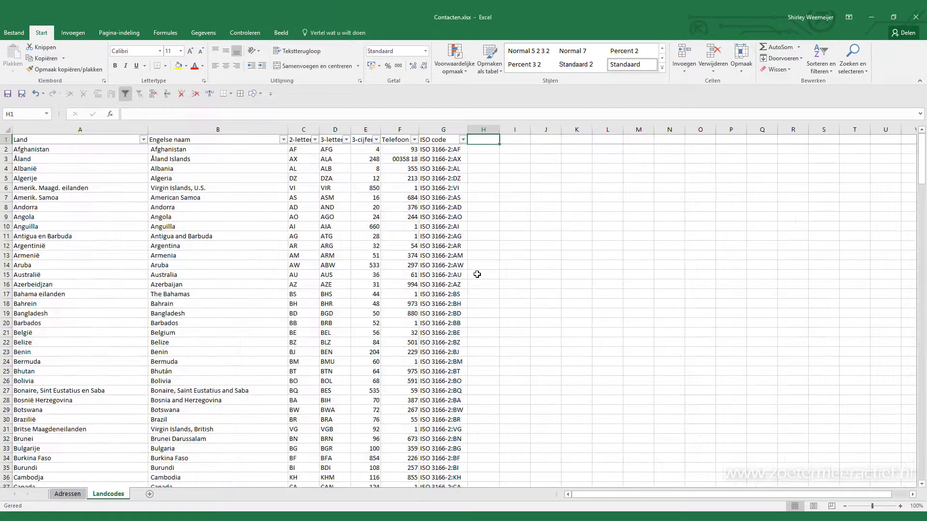
{"action": "left_click", "coordinate": [477, 274]}
{"action": "type", "text": "="}
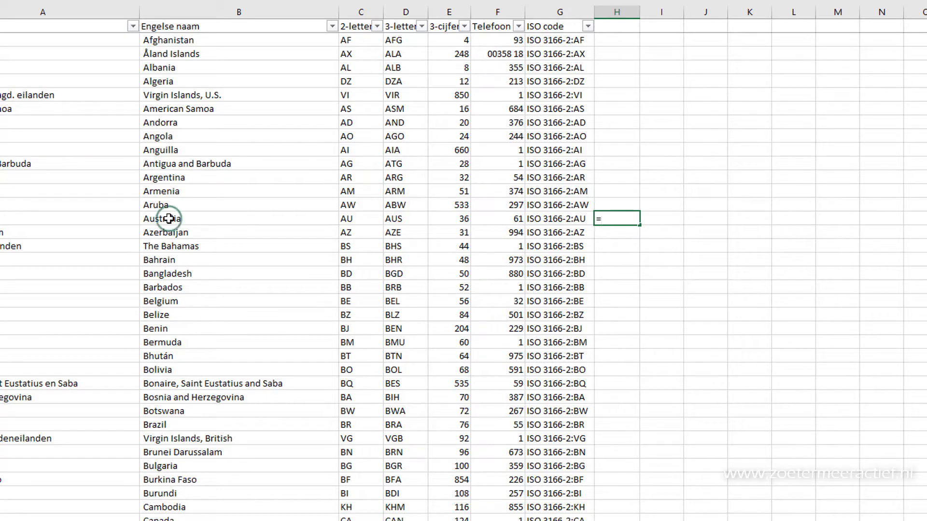
{"action": "left_click", "coordinate": [169, 218]}
{"action": "type", "text": "="}
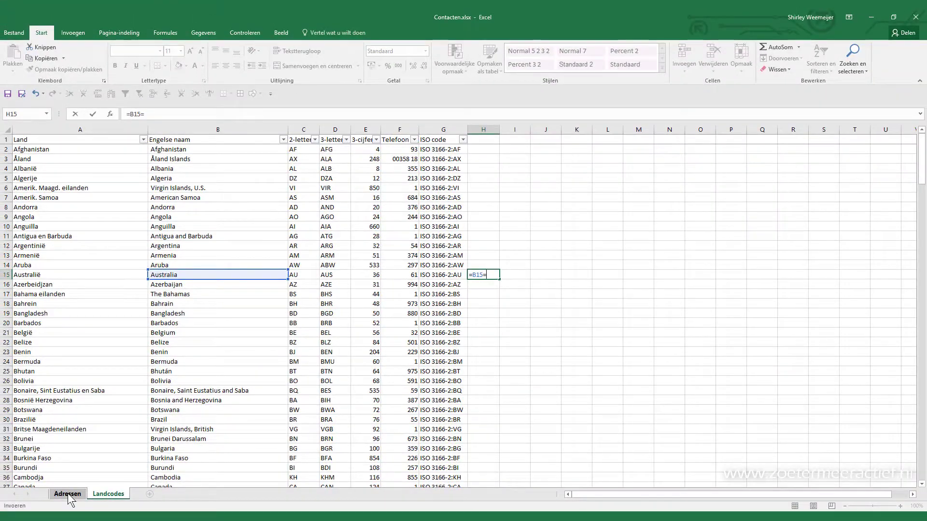
{"action": "left_click", "coordinate": [68, 495]}
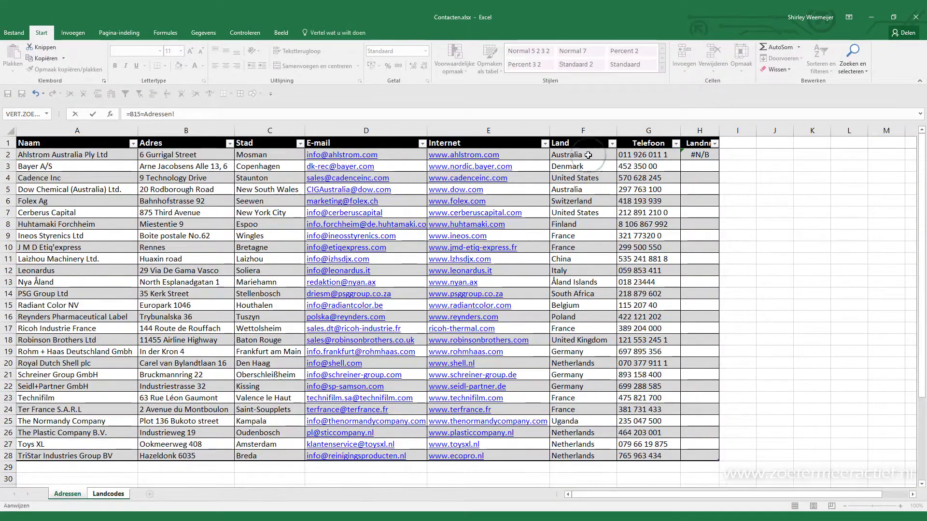
{"action": "left_click", "coordinate": [587, 155]}
{"action": "key", "text": "Return"}
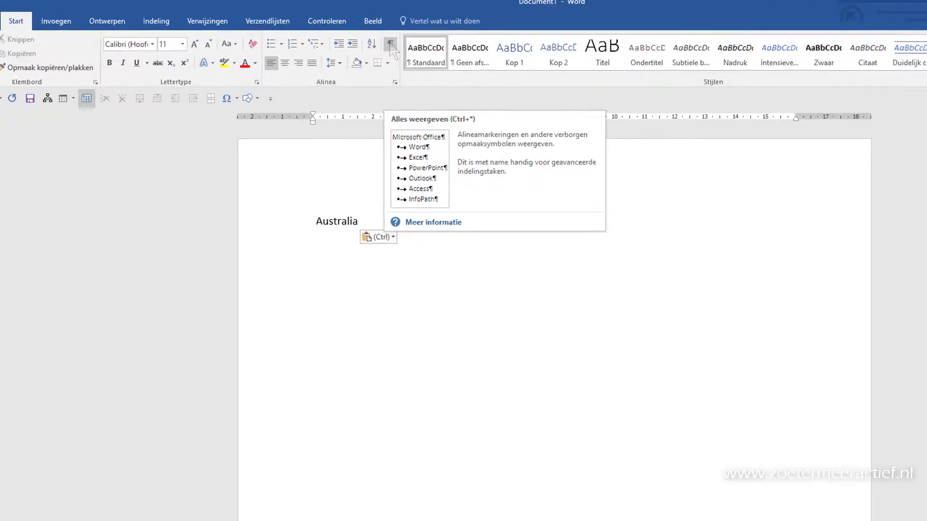
Show formatting marks in the Word document to reveal the space before 'Australia'.
{"action": "left_click", "coordinate": [336, 50]}
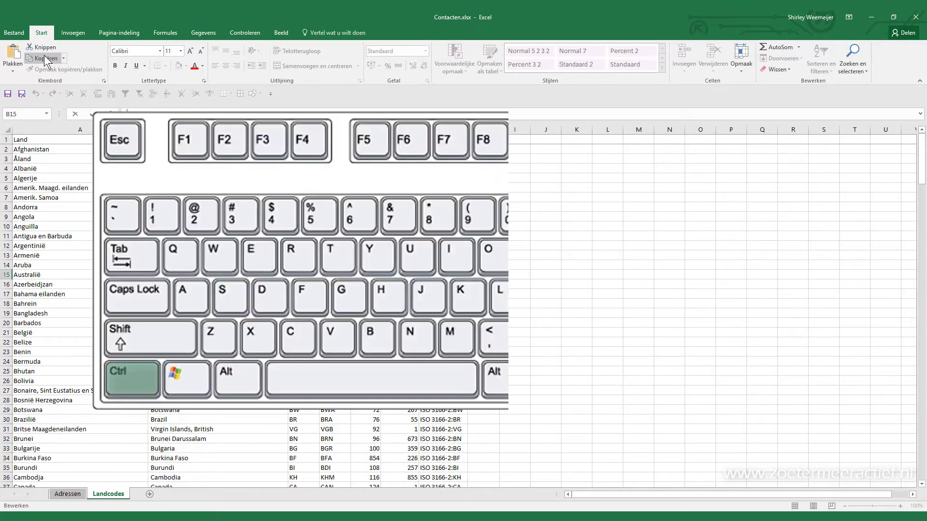
Replace the pasted hidden space with nothing everywhere (237 replacements), then view the Adressen sheet.
{"action": "key", "text": "ctrl+h"}
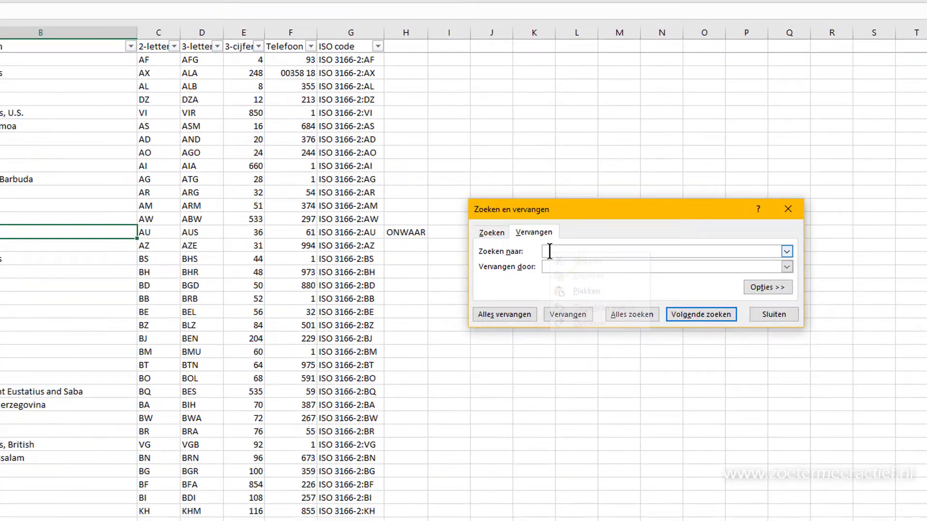
{"action": "right_click", "coordinate": [585, 288]}
{"action": "left_click", "coordinate": [582, 290]}
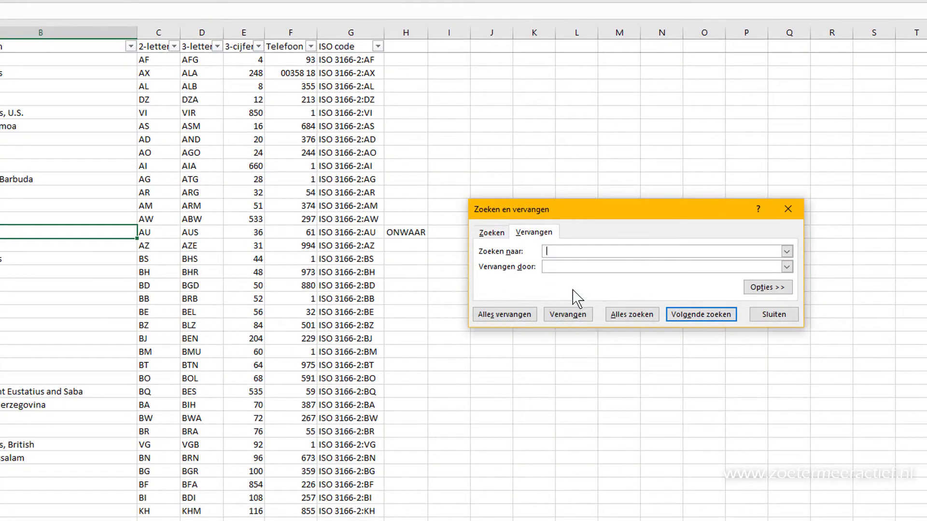
{"action": "left_click", "coordinate": [565, 267]}
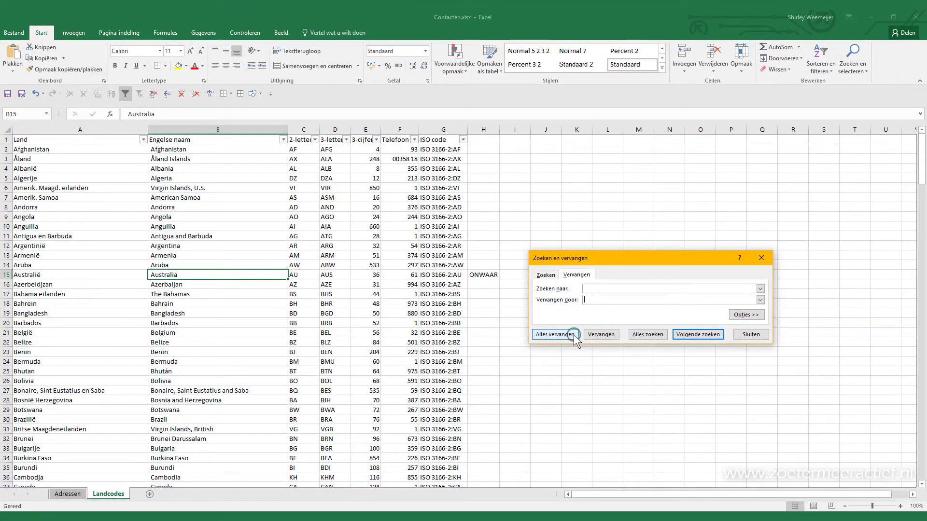
{"action": "left_click", "coordinate": [573, 334]}
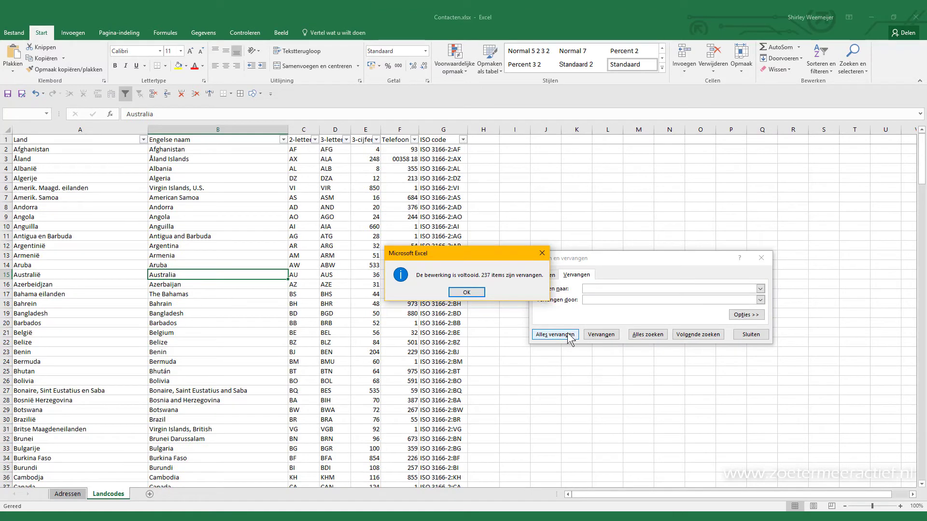
{"action": "left_click", "coordinate": [467, 292]}
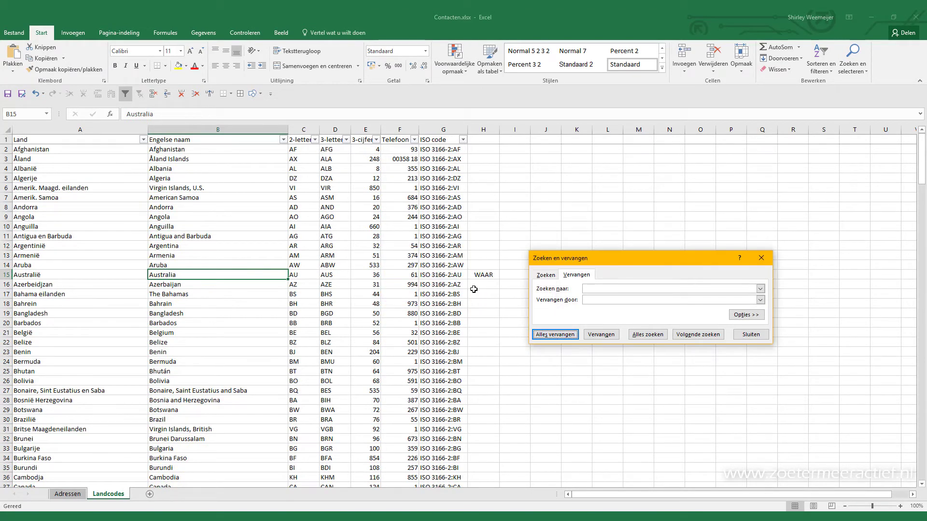
{"action": "left_click", "coordinate": [749, 335]}
{"action": "left_click", "coordinate": [68, 494]}
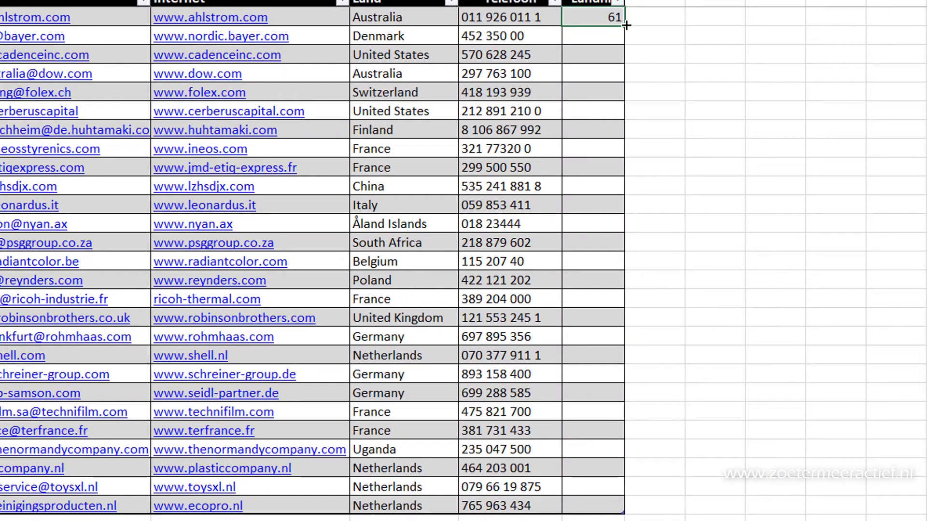
Copy the H2 VERT.ZOEKEN formula down the entire Landnr. column.
{"action": "double_click", "coordinate": [624, 27]}
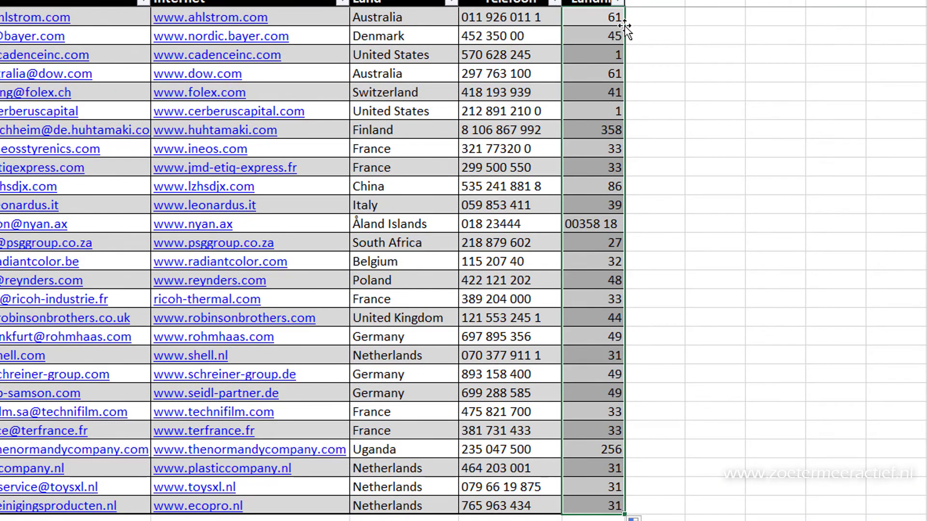